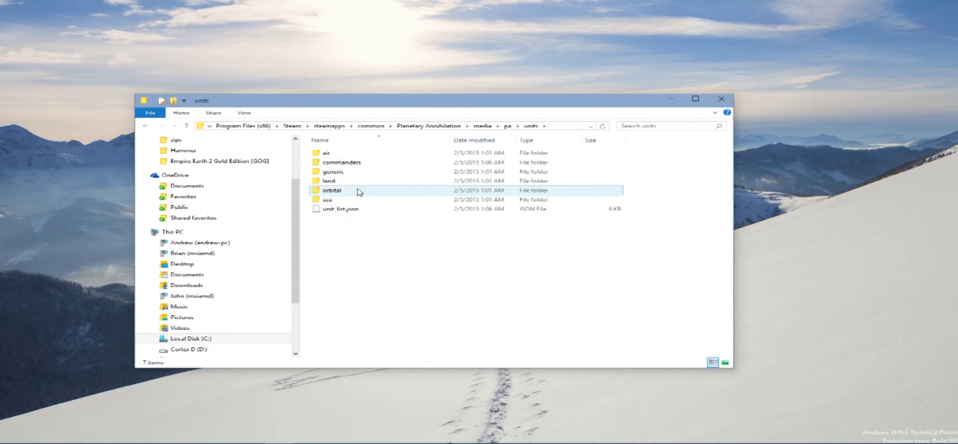
- Open the land units and tank_light_laser folders, then copy the tank model file onto the desktop
double_click(337, 192)
scroll(374, 232, "down", 3)
scroll(395, 220, "down", 3)
scroll(395, 220, "down", 2)
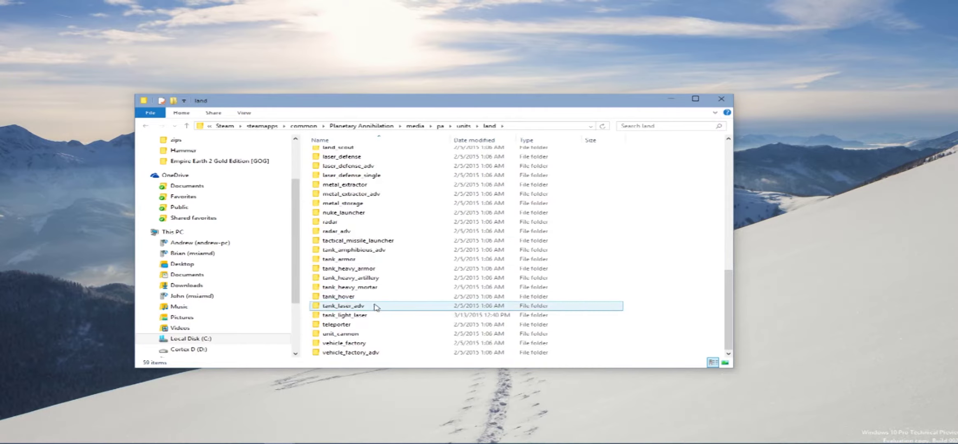
double_click(345, 306)
left_click_drag(351, 182, 98, 104)
- Import the tank_light_laser .papa model into Blender and orbit to inspect it
left_click(605, 425)
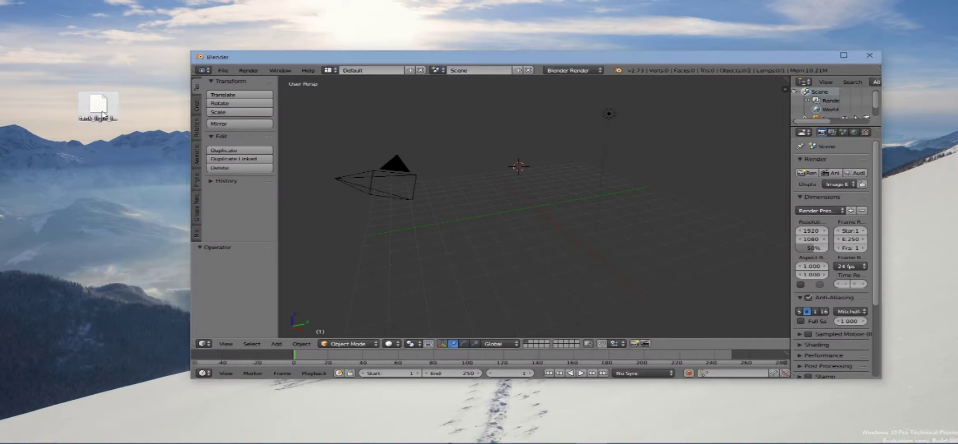
left_click(223, 70)
left_click(389, 316)
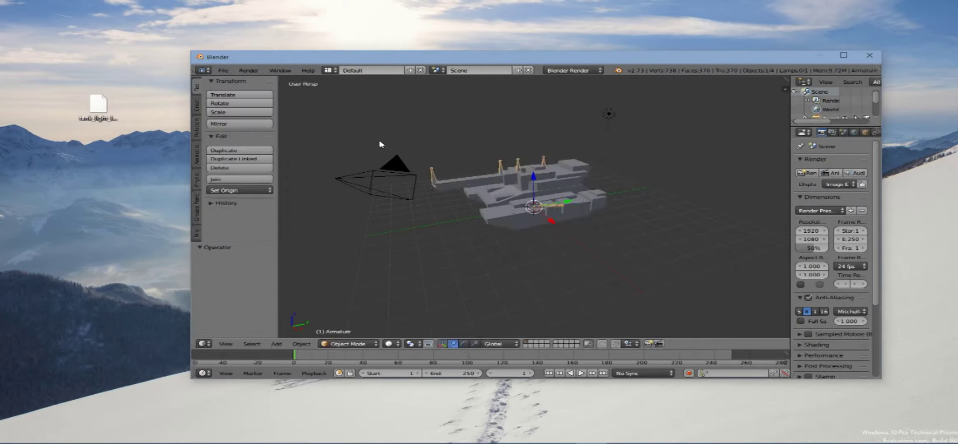
middle_click_drag(523, 225, 743, 206)
scroll(743, 206, "up", 2)
scroll(551, 242, "up", 2)
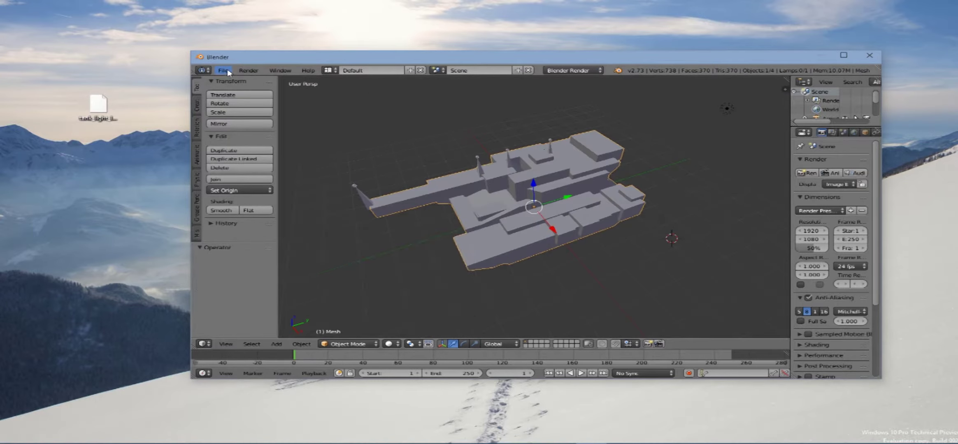
- Export the tank as an STL file named Tank raw
left_click(223, 70)
left_click(374, 266)
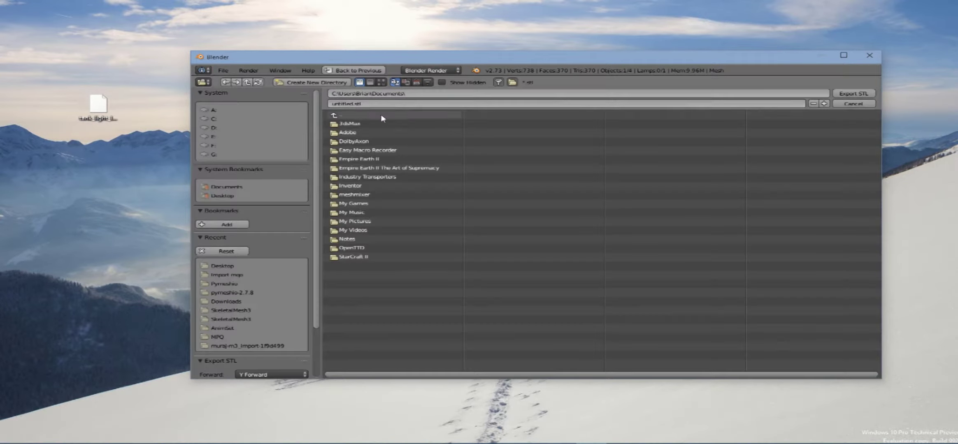
left_click(863, 96)
left_click(223, 70)
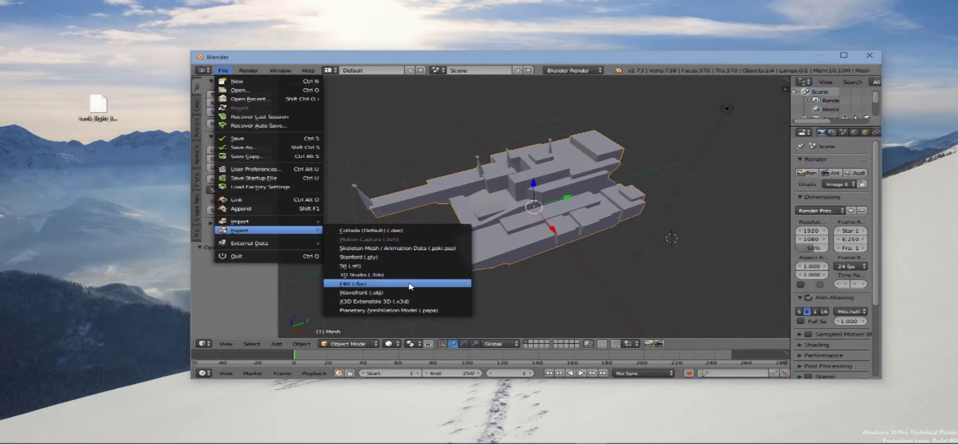
left_click(377, 281)
left_click(222, 275)
left_click(853, 94)
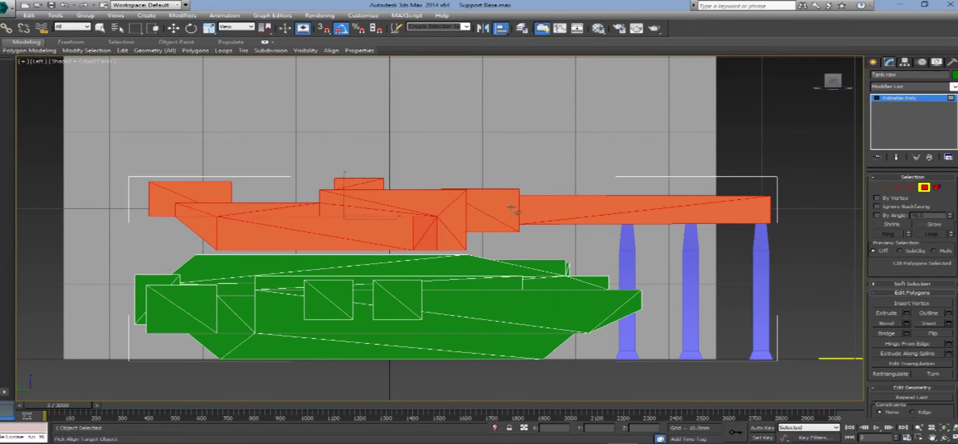
- Align the orange turret to the picked target object
left_click(512, 209)
left_click(524, 299)
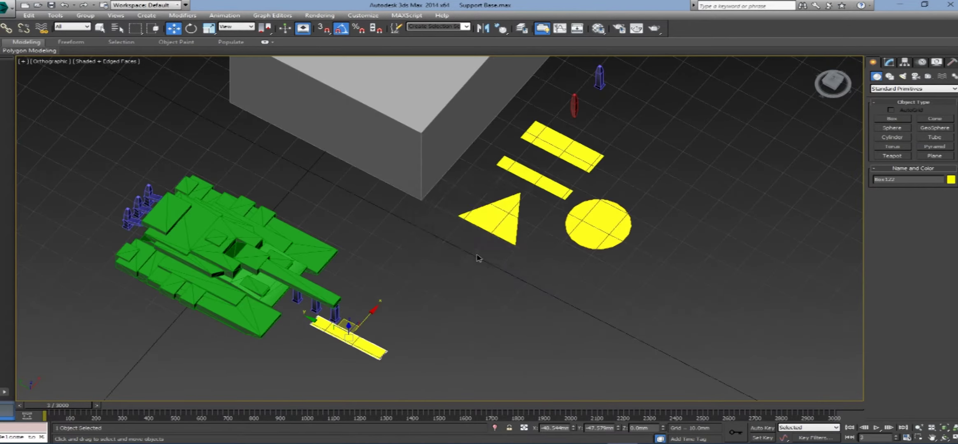
- Inspect the supports and raft bars from low and angled views, ending in top view
key("z")
middle_click_drag(477, 258, 341, 263, "alt")
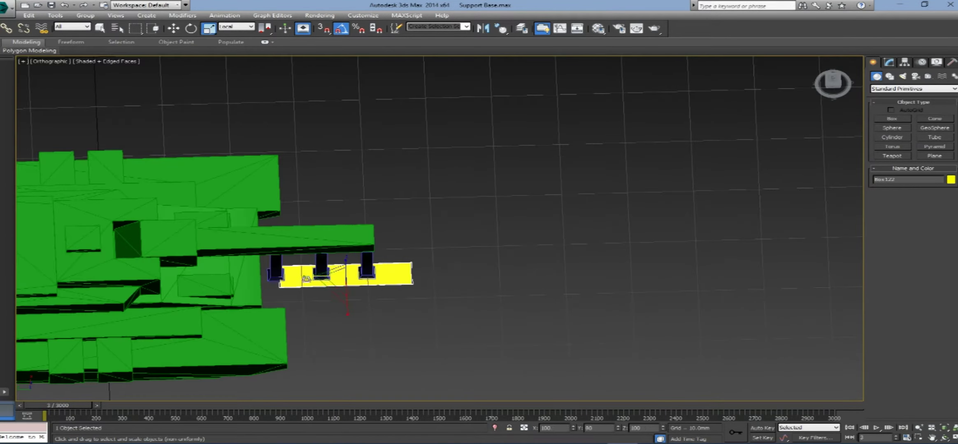
scroll(441, 299, "down", 3)
middle_click_drag(441, 299, 442, 365, "alt")
key("e")
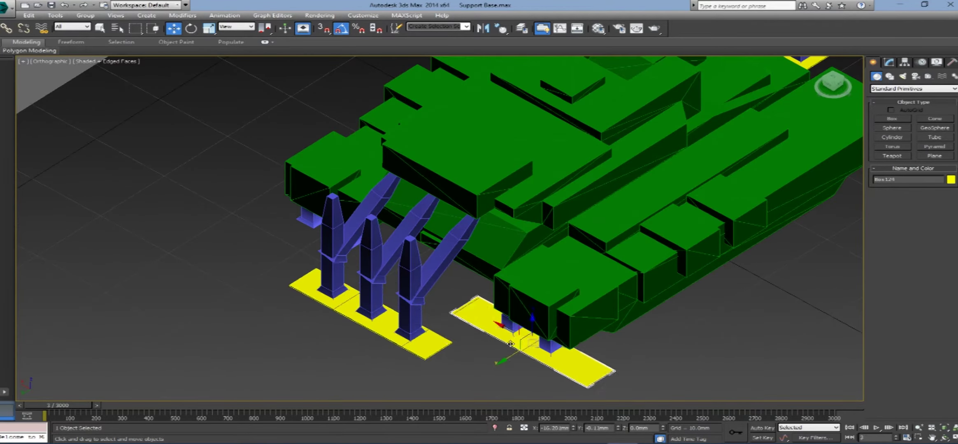
middle_click_drag(510, 343, 455, 270, "alt")
scroll(274, 294, "down", 5)
key("t")
- Select all 20 scene objects and export them as the Tank Supported STL
key("ctrl+a")
left_click(7, 7)
left_click(43, 147)
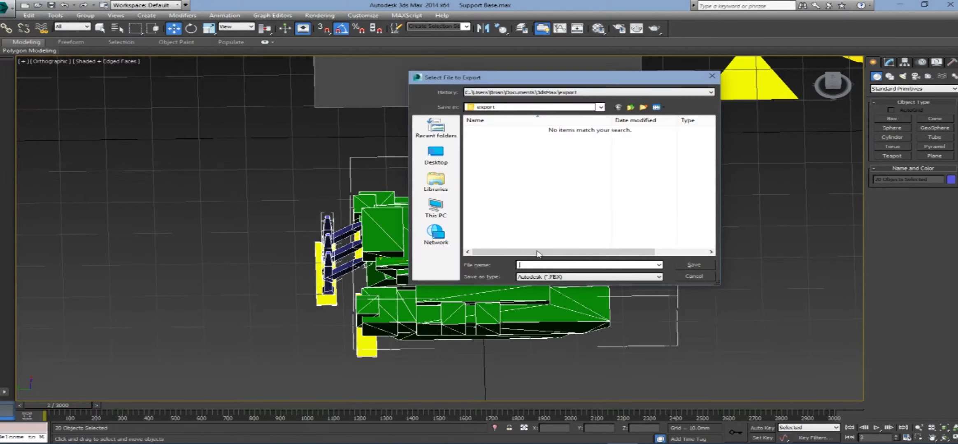
type("T")
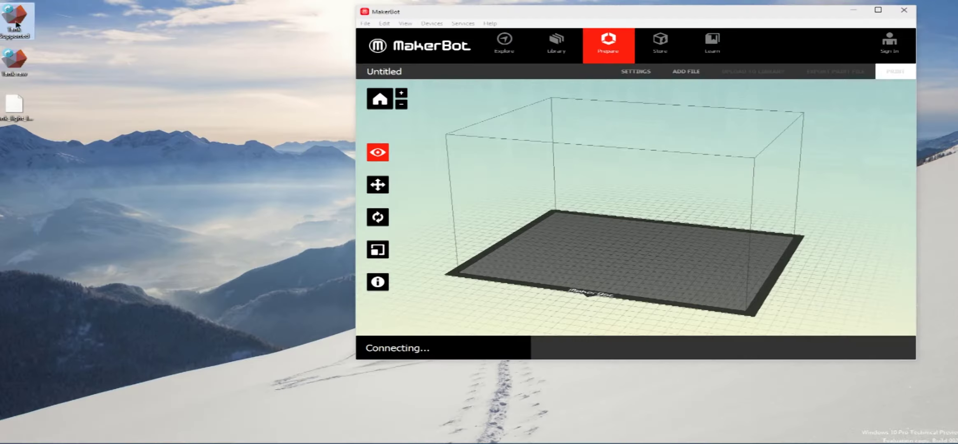
scroll(419, 213, "up", 3)
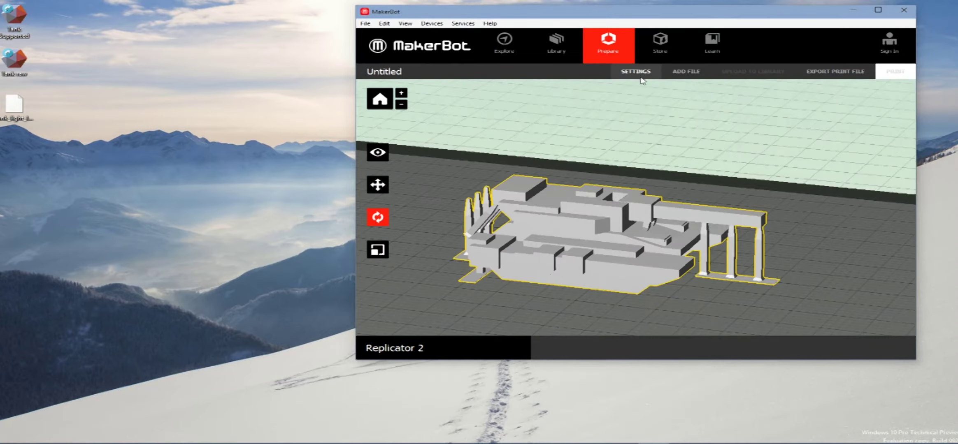
- Slice the supported tank into a print file and scrub through its toolpath layers
left_click(835, 72)
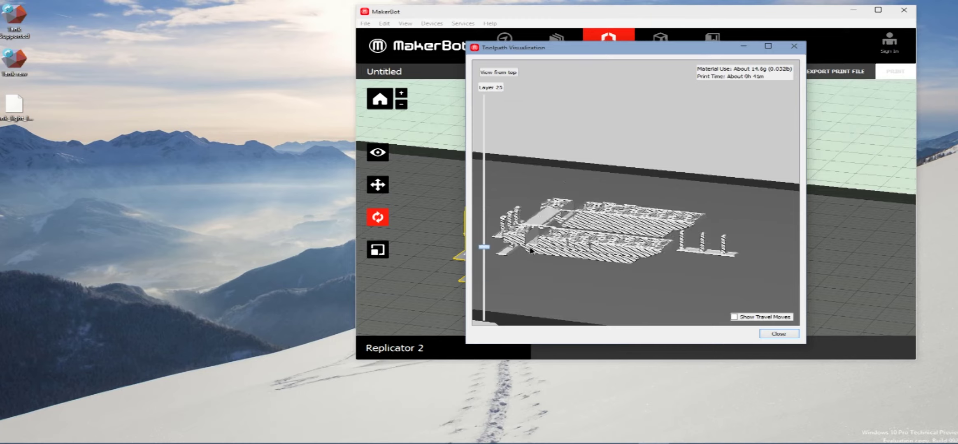
left_click_drag(530, 250, 610, 209)
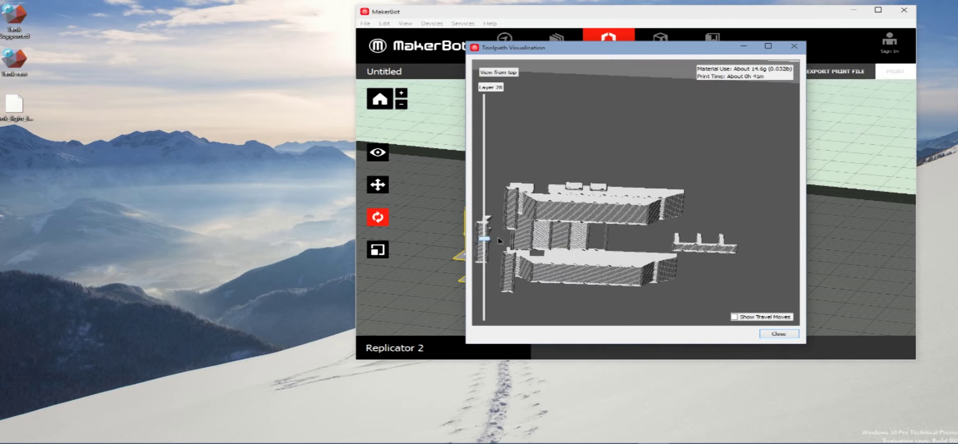